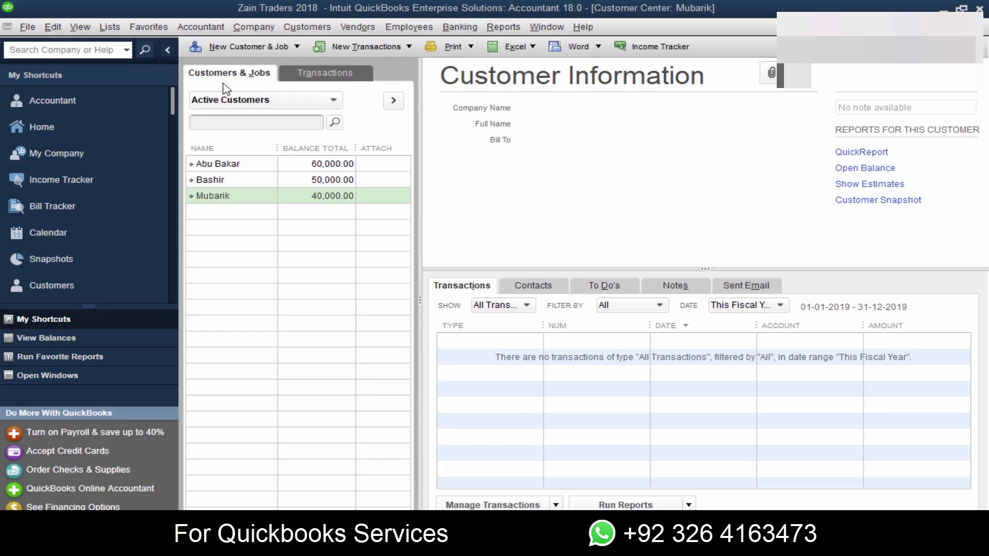
Start a new customer from the New Customer & Job menu, then dismiss the form without adding anyone
{"action": "left_click", "coordinate": [256, 47]}
{"action": "left_click", "coordinate": [234, 65]}
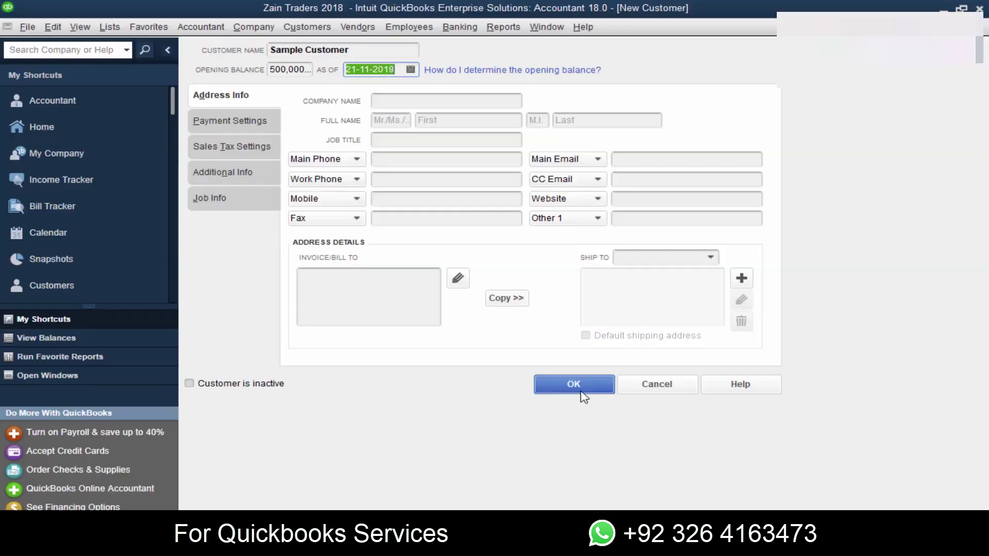
{"action": "left_click", "coordinate": [581, 387]}
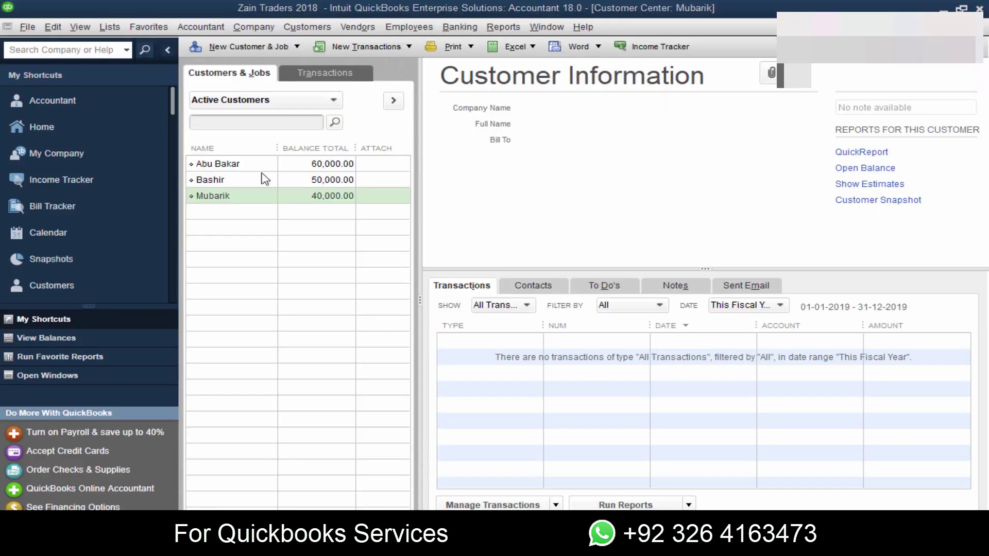
Add 'Sample Customer' with a 500,000.00 opening balance as of 21-11-2019
{"action": "left_click", "coordinate": [256, 48]}
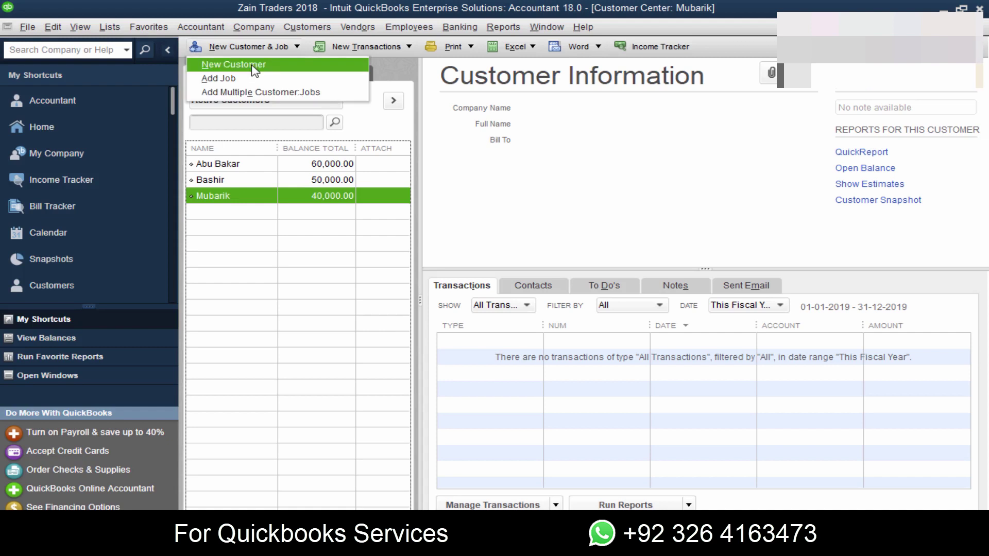
{"action": "left_click", "coordinate": [226, 64]}
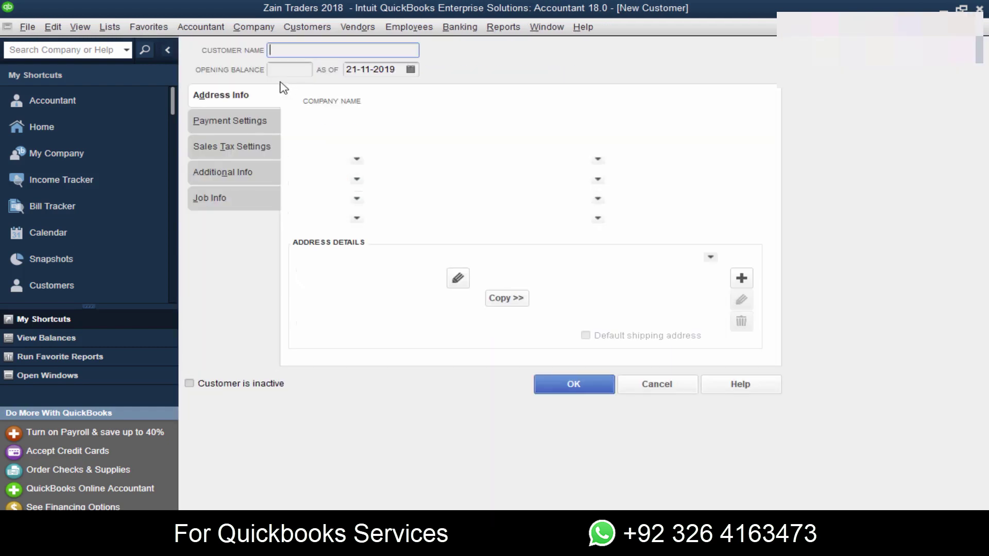
{"action": "type", "text": "Sample Customer"}
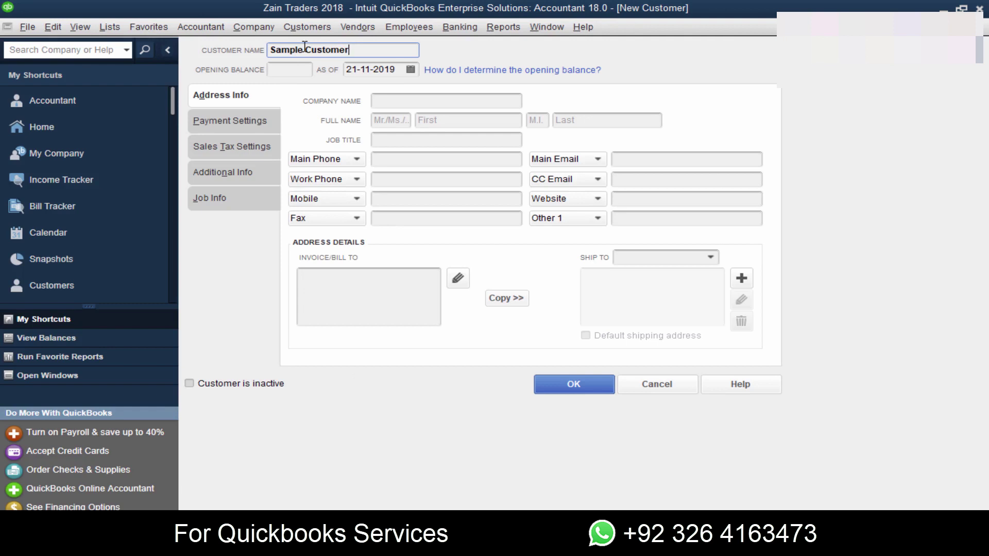
{"action": "key", "text": "Tab"}
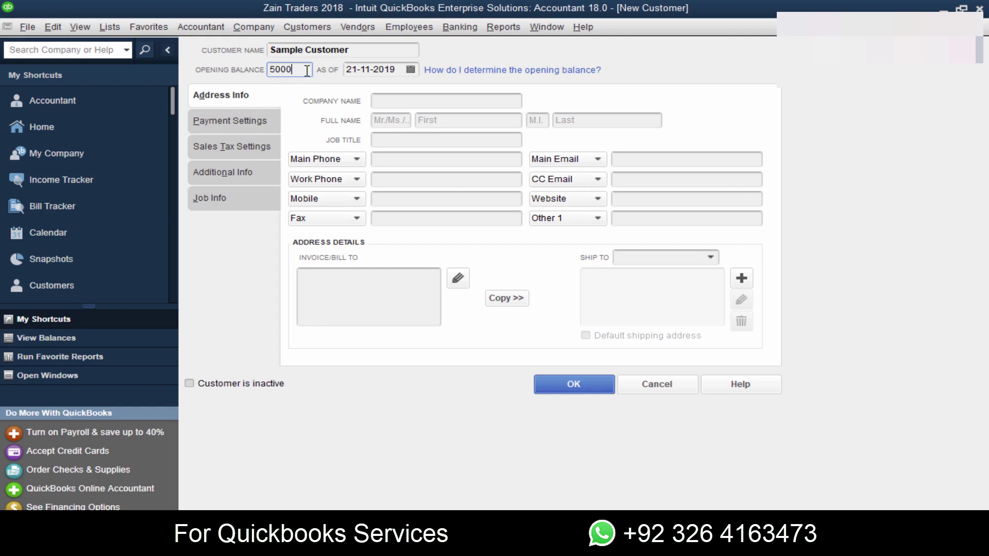
{"action": "key", "text": "Tab"}
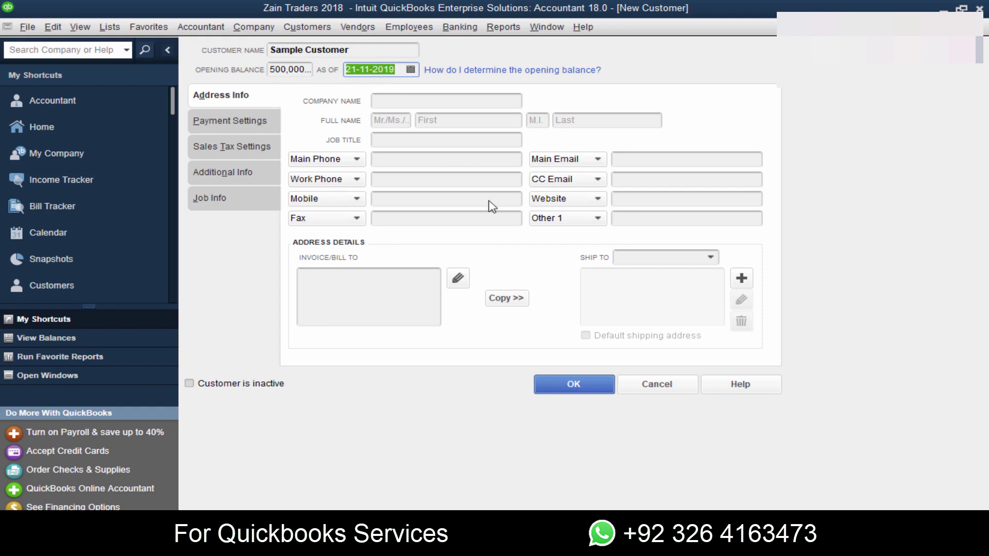
{"action": "left_click", "coordinate": [580, 390]}
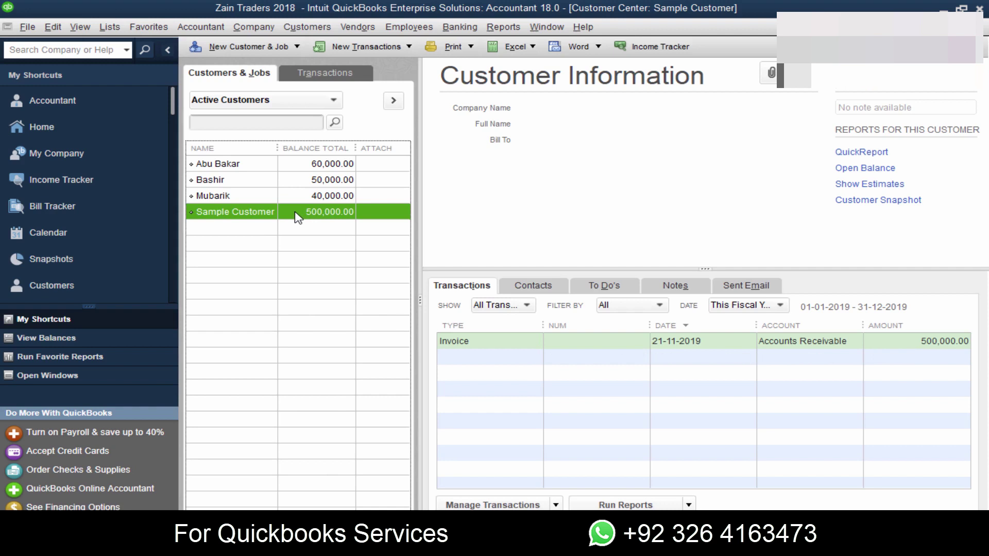
{"action": "right_click", "coordinate": [263, 213]}
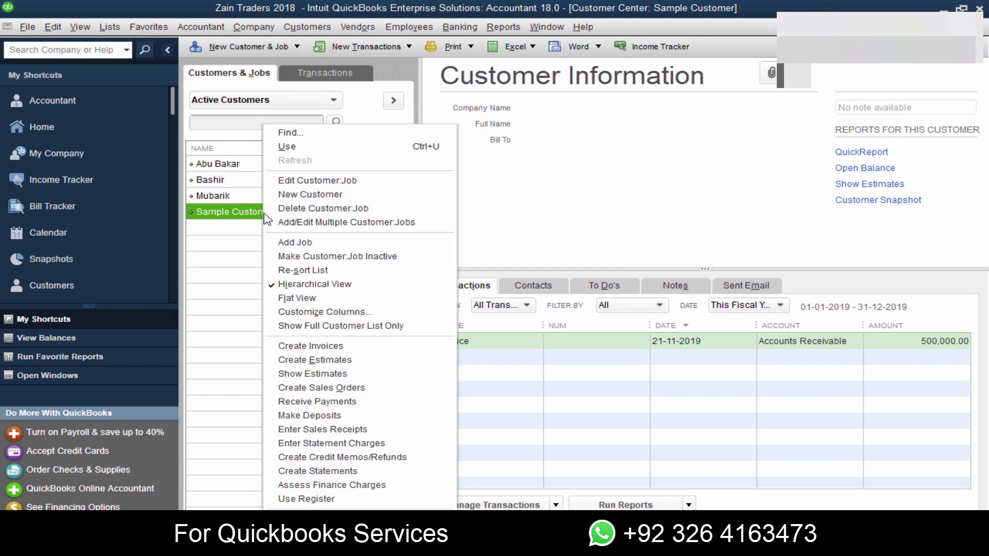
{"action": "left_click", "coordinate": [316, 211]}
{"action": "left_click_drag", "start_coordinate": [517, 124], "coordinate": [577, 62]}
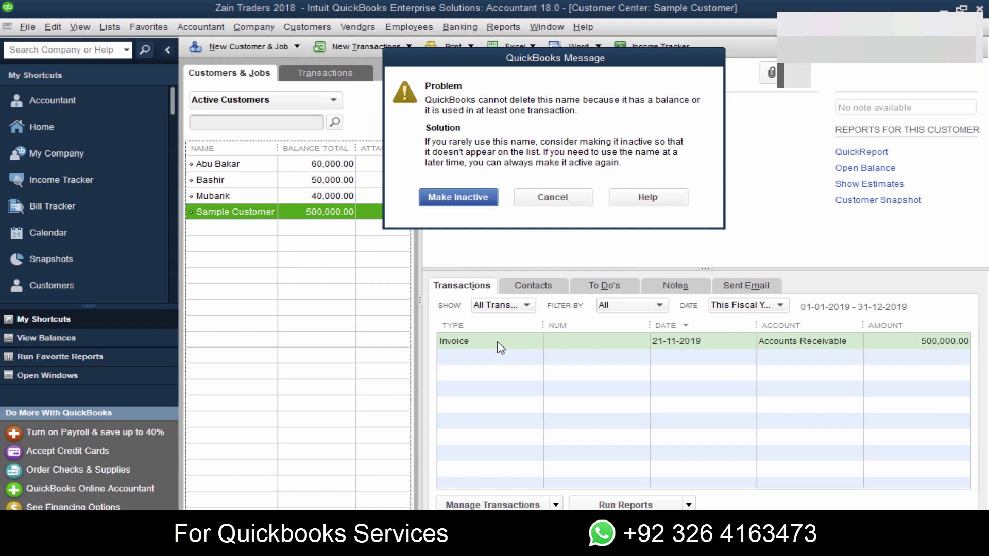
{"action": "left_click_drag", "start_coordinate": [610, 58], "coordinate": [608, 38]}
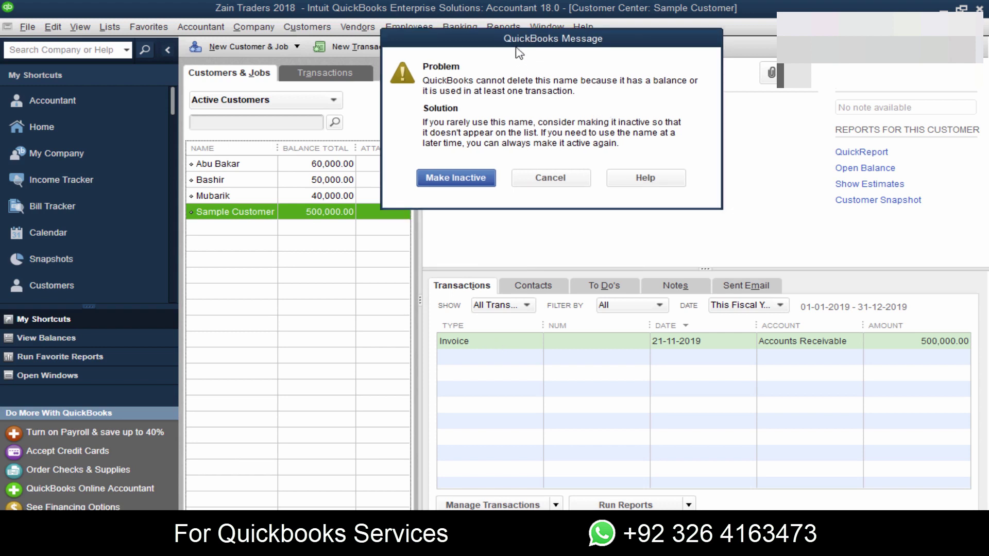
{"action": "left_click_drag", "start_coordinate": [512, 42], "coordinate": [492, 25]}
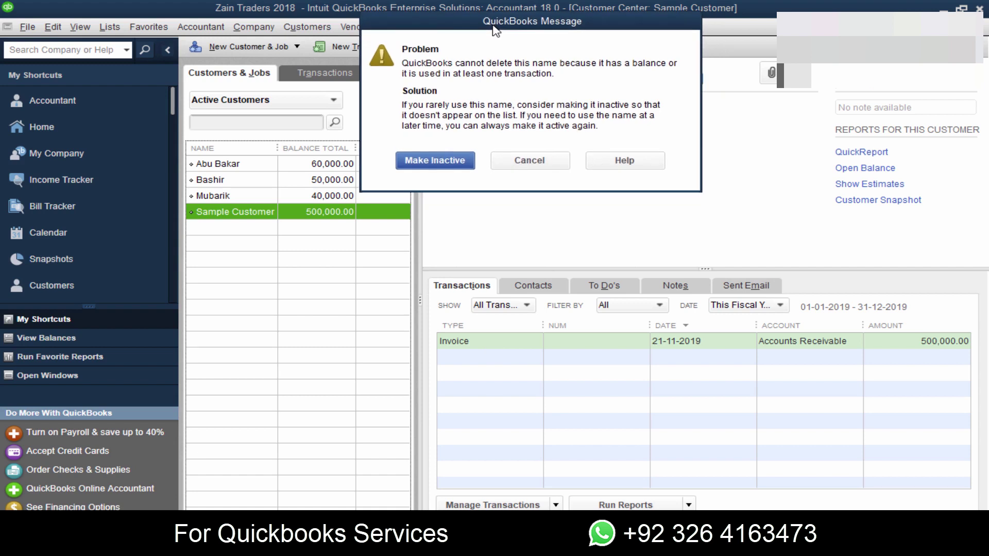
{"action": "left_click", "coordinate": [531, 161]}
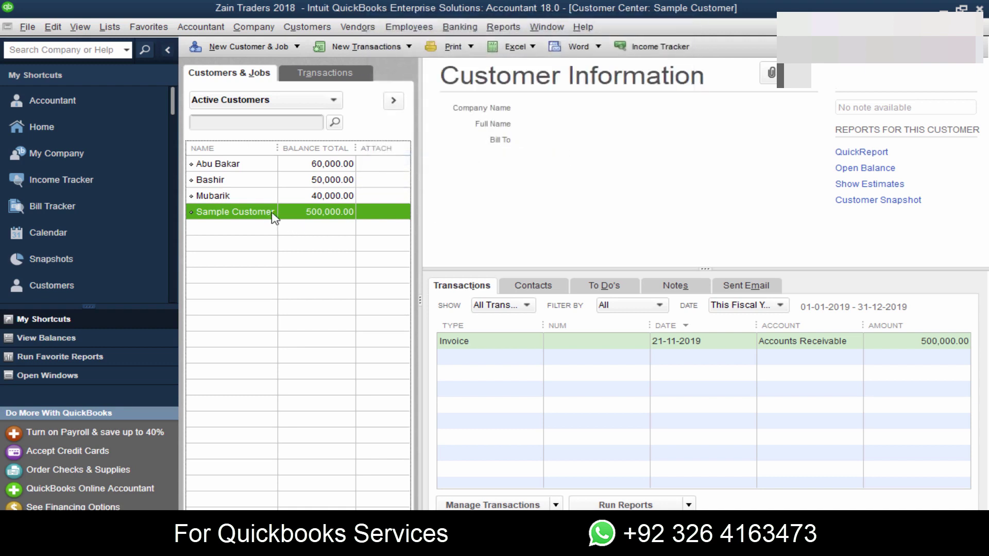
Show Sample Customer's transactions after briefly viewing another customer's
{"action": "left_click", "coordinate": [517, 343]}
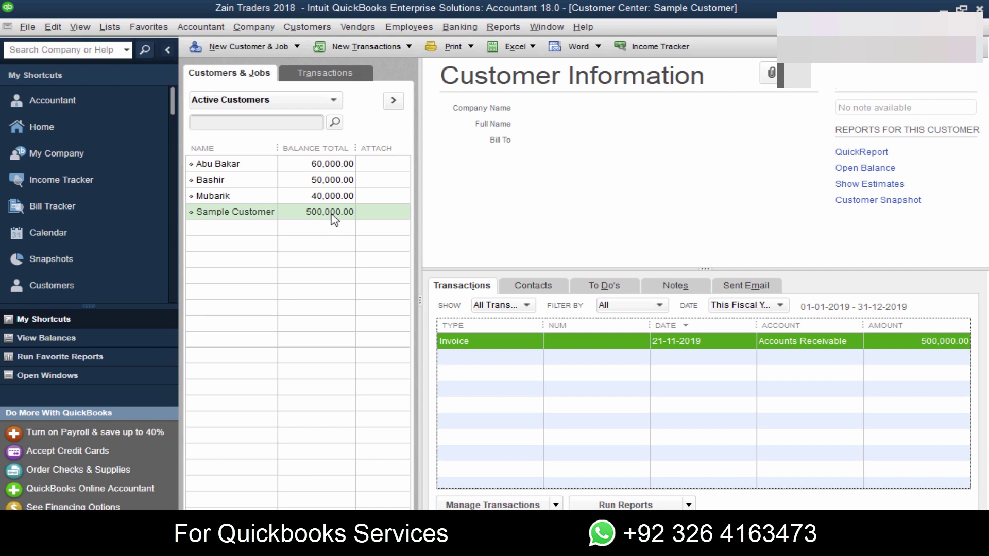
{"action": "left_click", "coordinate": [225, 196]}
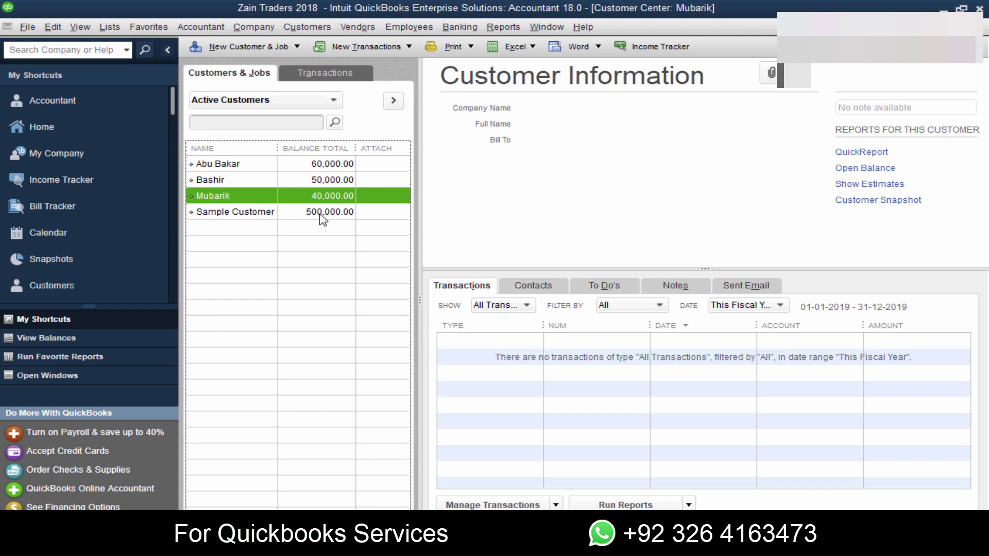
{"action": "left_click", "coordinate": [230, 214]}
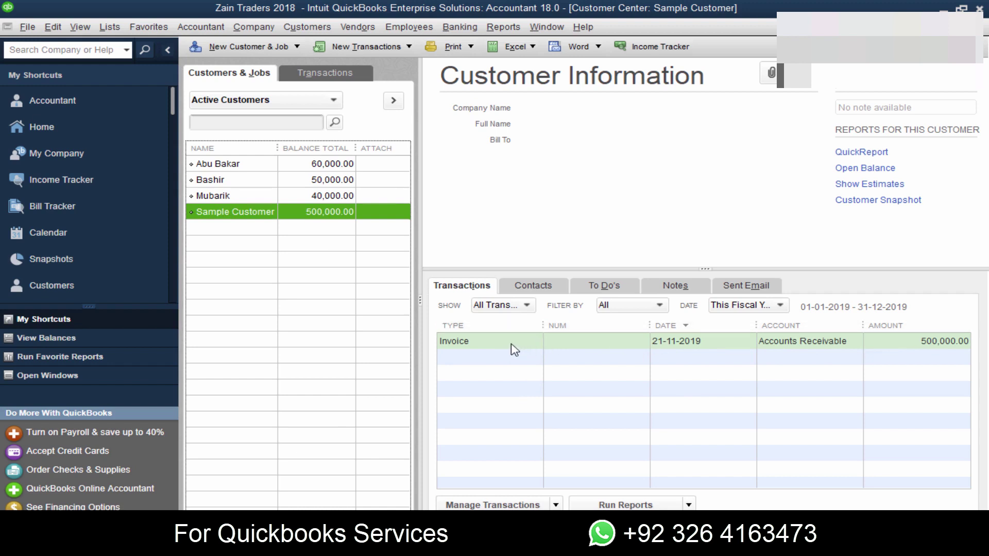
Show all transaction types for all dates and open the 500,000.00 opening-balance invoice
{"action": "left_click", "coordinate": [523, 305]}
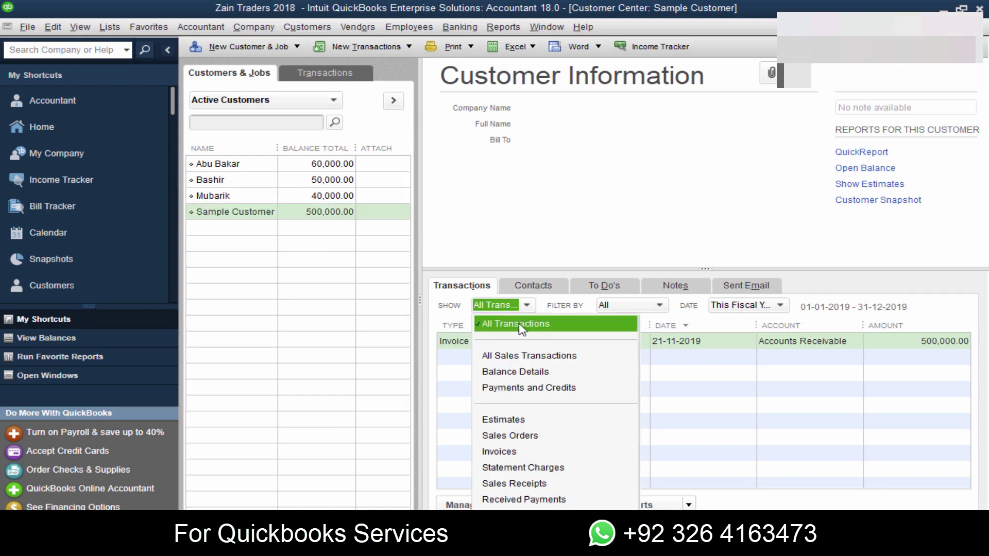
{"action": "left_click", "coordinate": [522, 329]}
{"action": "left_click", "coordinate": [660, 309]}
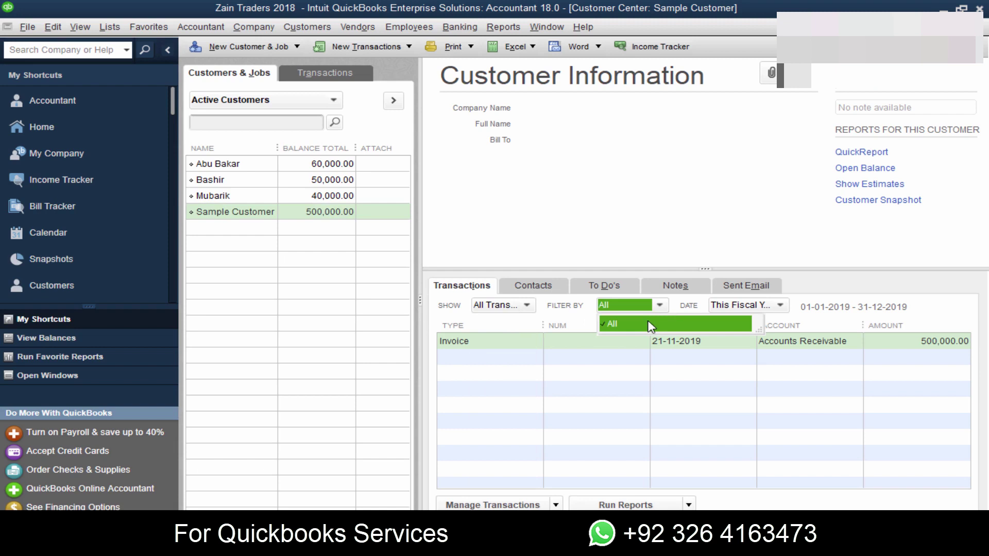
{"action": "left_click", "coordinate": [650, 325]}
{"action": "left_click", "coordinate": [781, 305]}
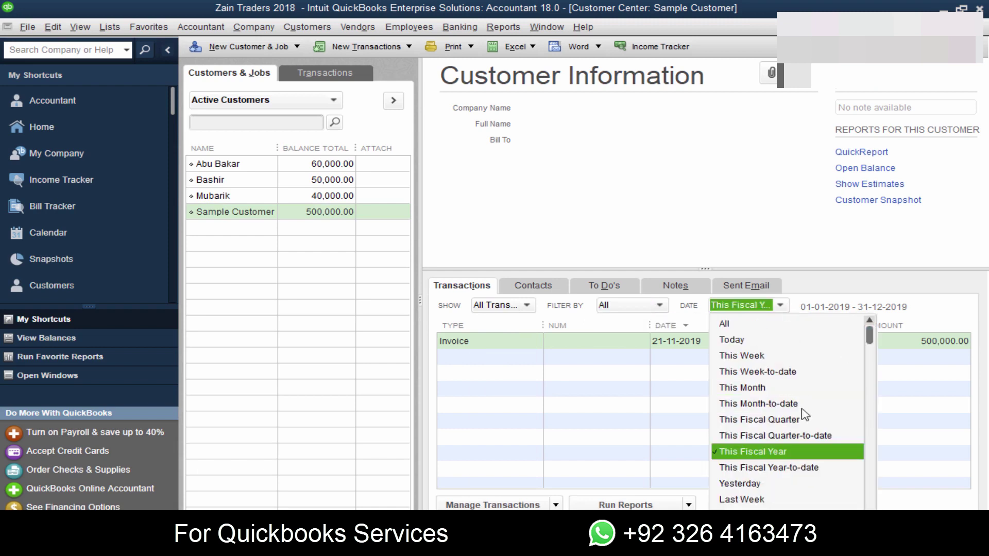
{"action": "left_click", "coordinate": [752, 326]}
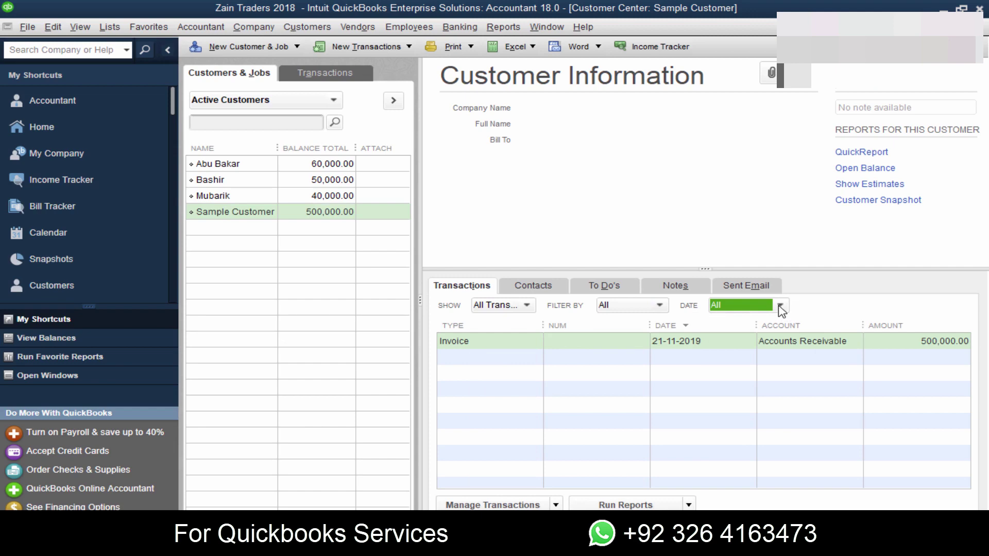
{"action": "left_click", "coordinate": [596, 342]}
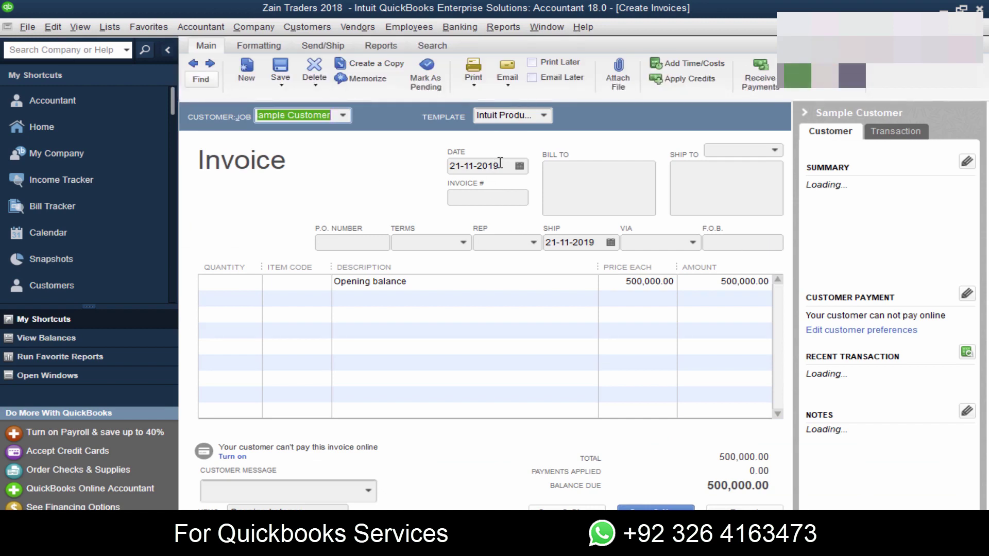
Delete the 500,000.00 opening-balance invoice
{"action": "left_click", "coordinate": [499, 162]}
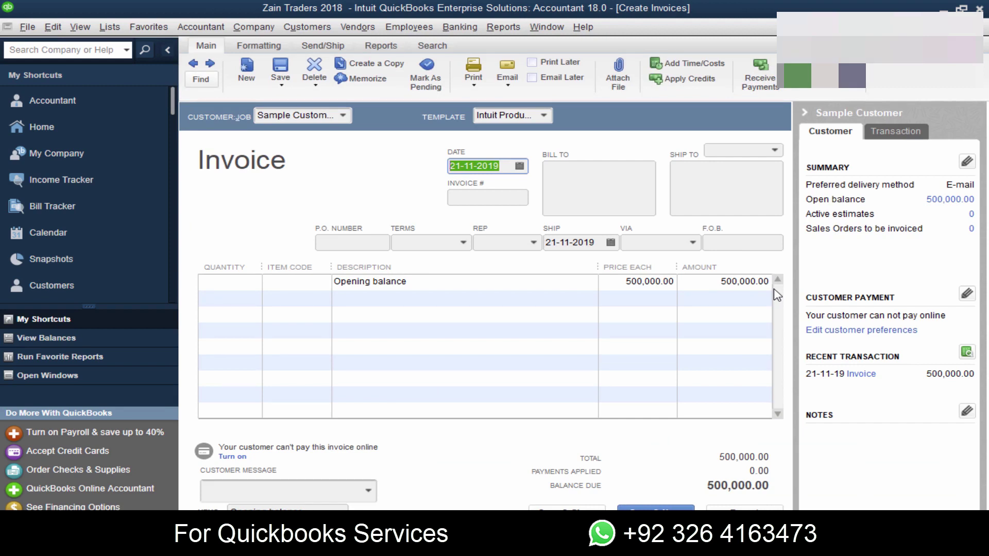
{"action": "left_click", "coordinate": [315, 70]}
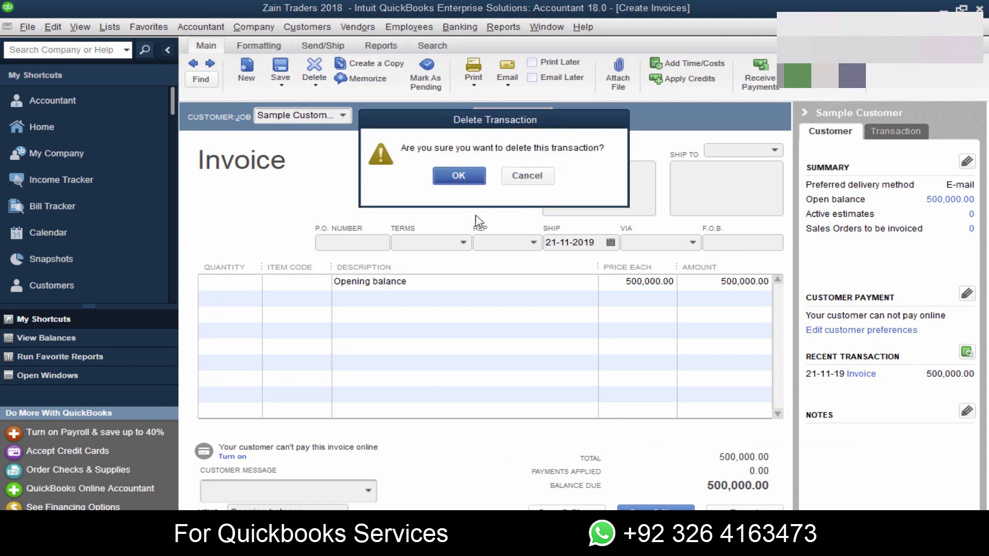
{"action": "left_click", "coordinate": [467, 181]}
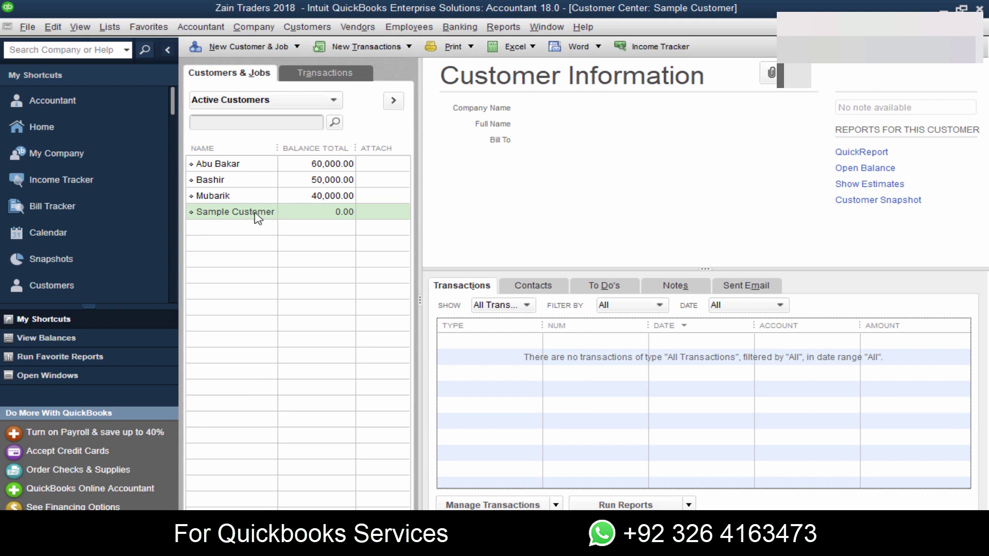
Delete Sample Customer from the customer list
{"action": "right_click", "coordinate": [233, 218]}
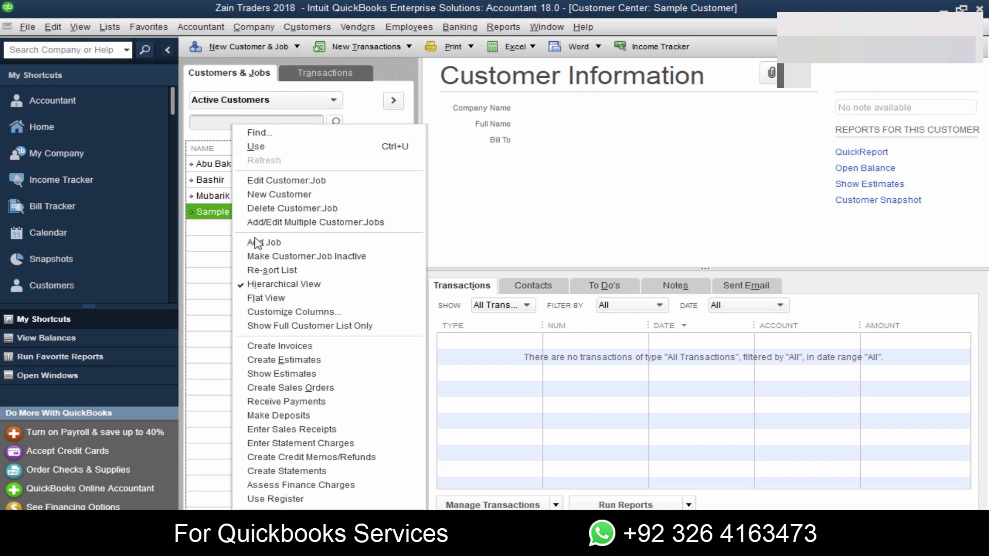
{"action": "left_click", "coordinate": [281, 209]}
{"action": "left_click", "coordinate": [463, 173]}
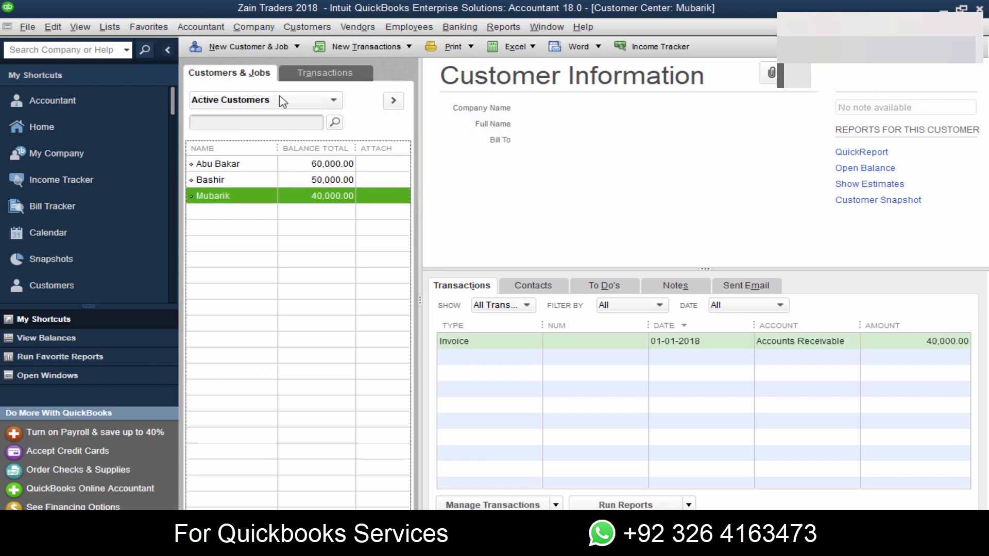
Re-add Sample Customer with a 5,000.00 opening balance and select its invoice
{"action": "left_click", "coordinate": [233, 47]}
{"action": "left_click", "coordinate": [232, 64]}
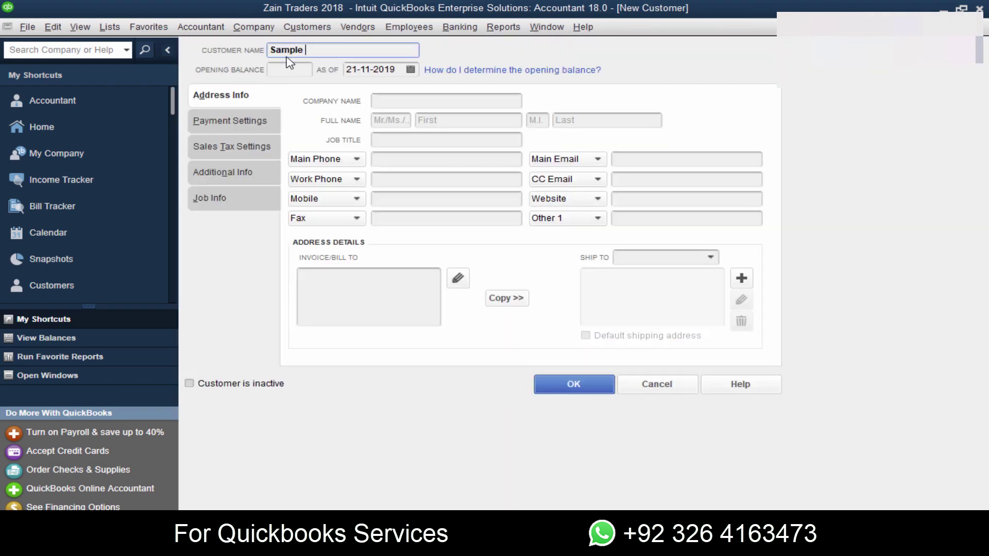
{"action": "key", "text": "Tab"}
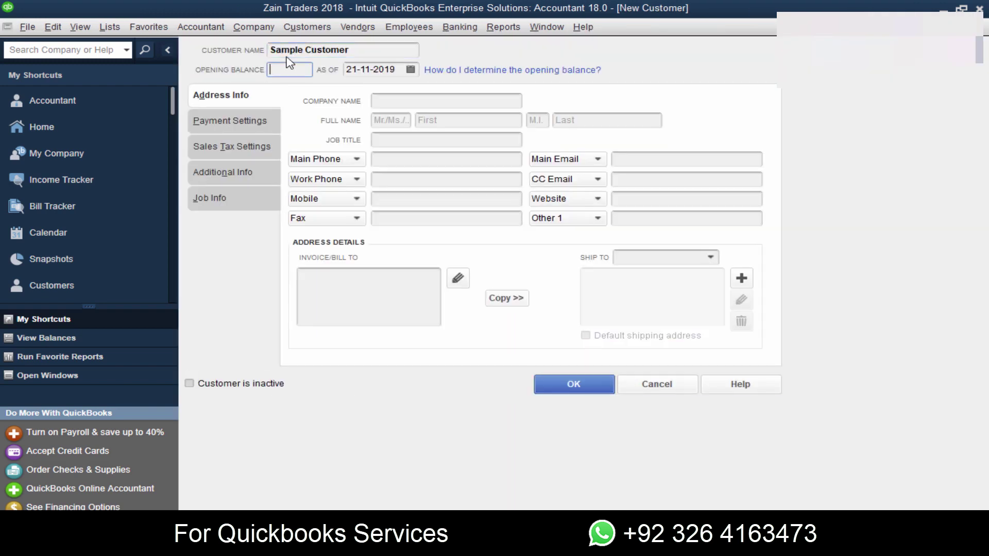
{"action": "type", "text": "5,000"}
{"action": "key", "text": "Tab"}
{"action": "left_click", "coordinate": [572, 385]}
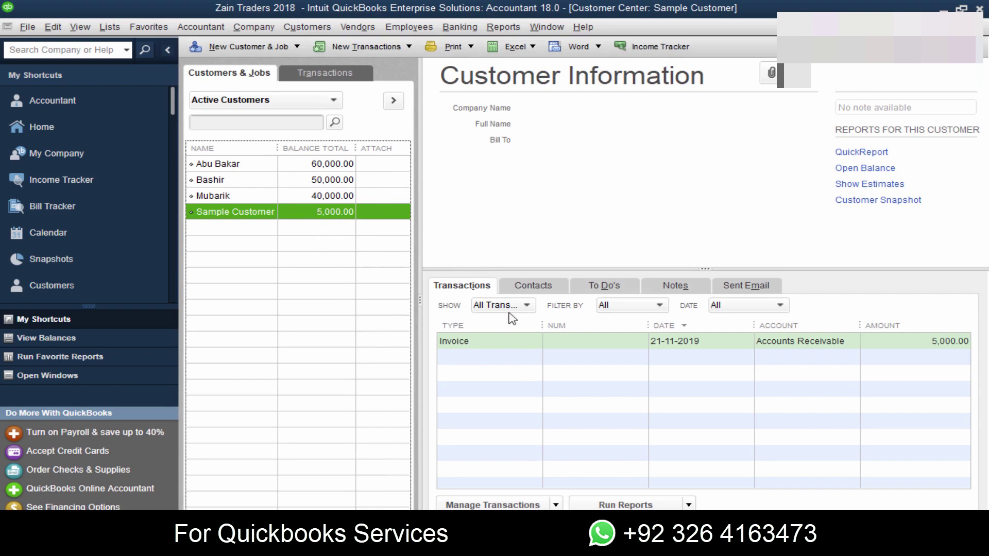
{"action": "left_click", "coordinate": [481, 349]}
Redate Sample Customer's 5,000.00 invoice to 01-01-2018 and save the change
{"action": "left_click", "coordinate": [285, 216]}
{"action": "left_click", "coordinate": [696, 343]}
{"action": "double_click", "coordinate": [714, 344]}
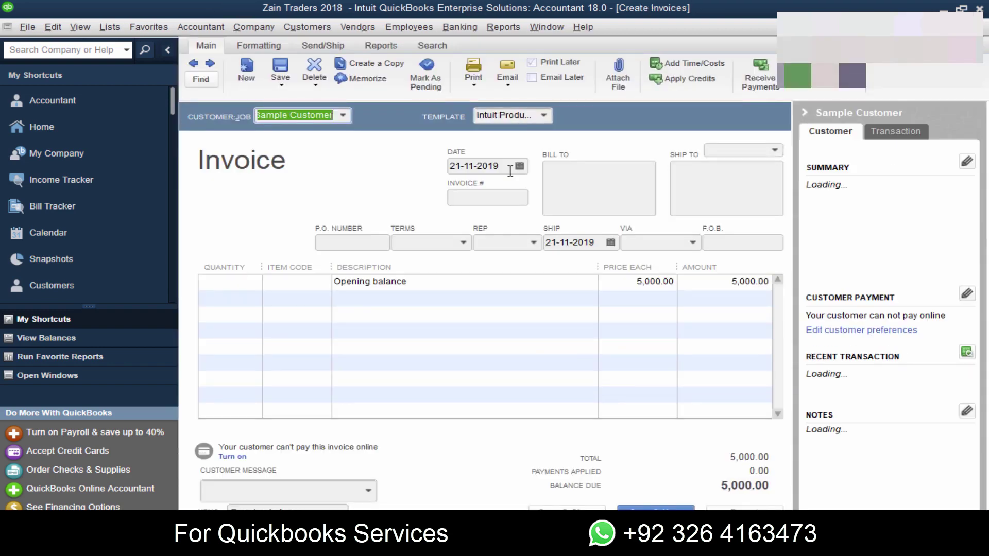
{"action": "left_click", "coordinate": [510, 168]}
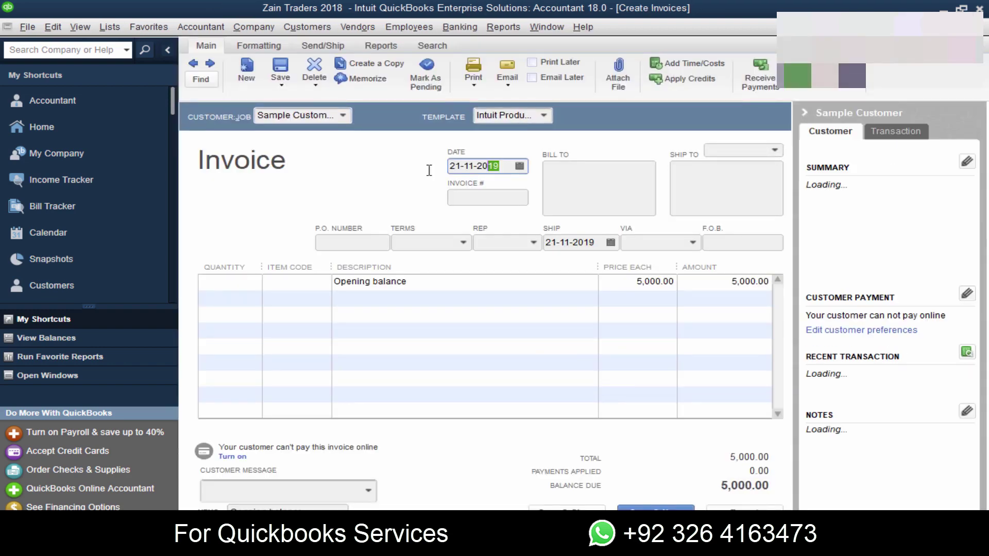
{"action": "type", "text": "01-0"}
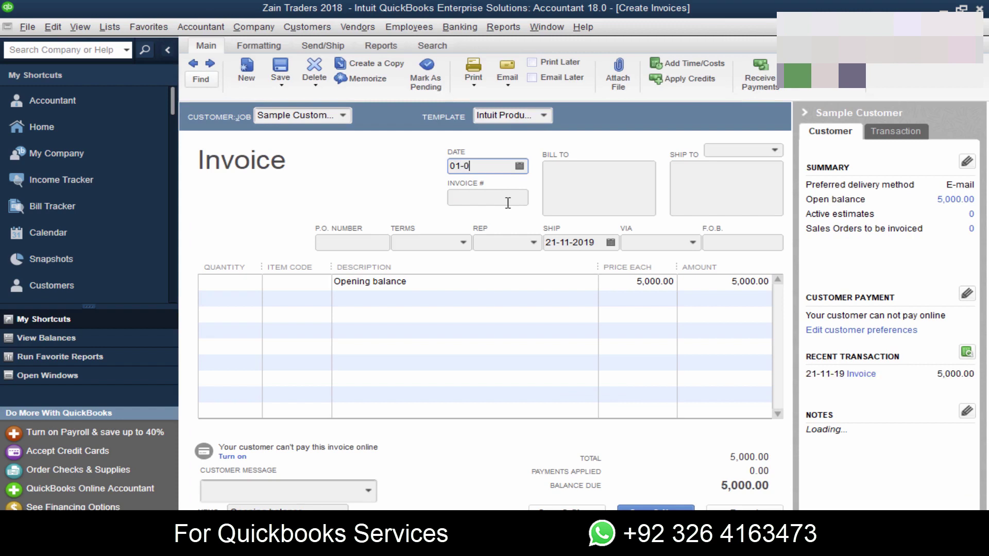
{"action": "type", "text": "1-2018"}
{"action": "left_click", "coordinate": [508, 203]}
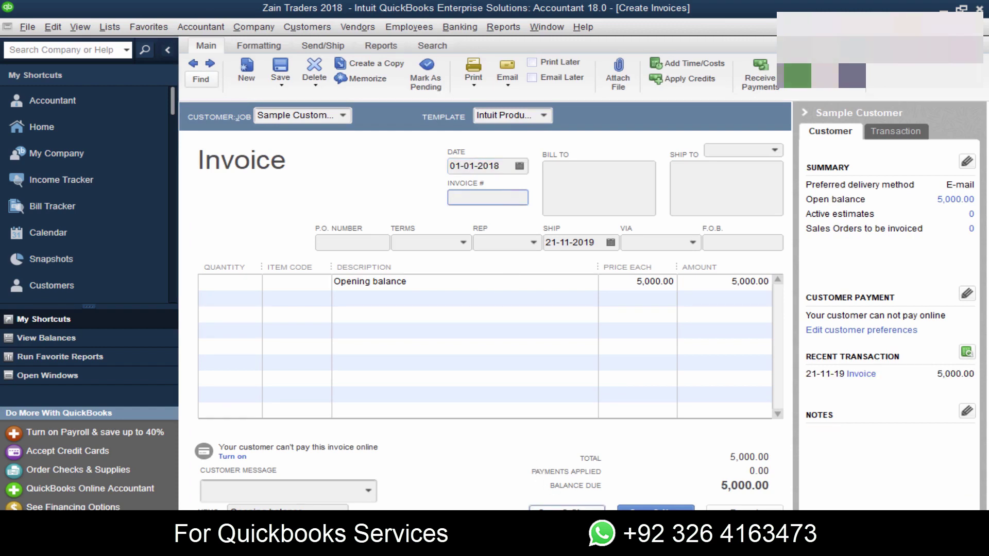
{"action": "left_click", "coordinate": [566, 508]}
{"action": "left_click", "coordinate": [425, 176]}
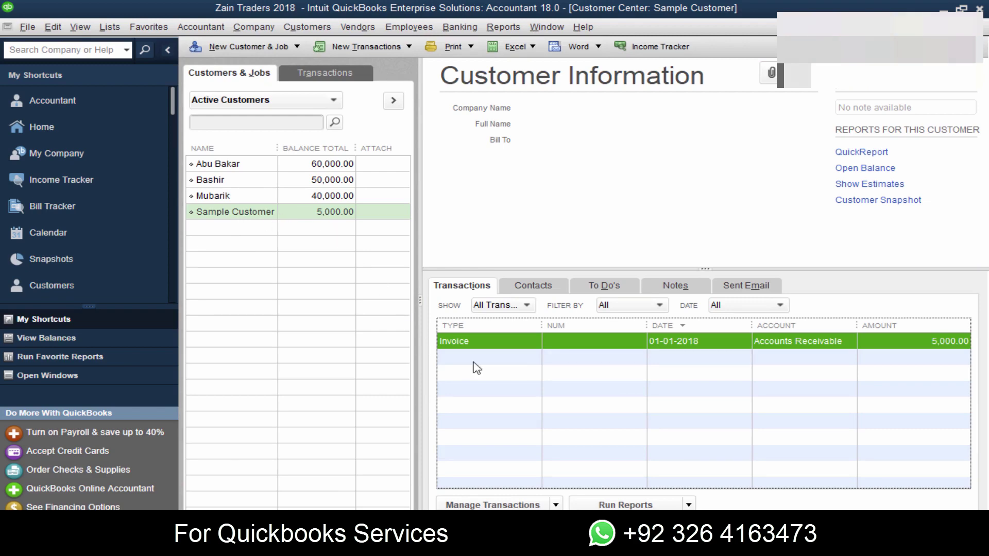
Delete Sample Customer's 5,000.00 invoice and close the blank invoice form
{"action": "double_click", "coordinate": [516, 342]}
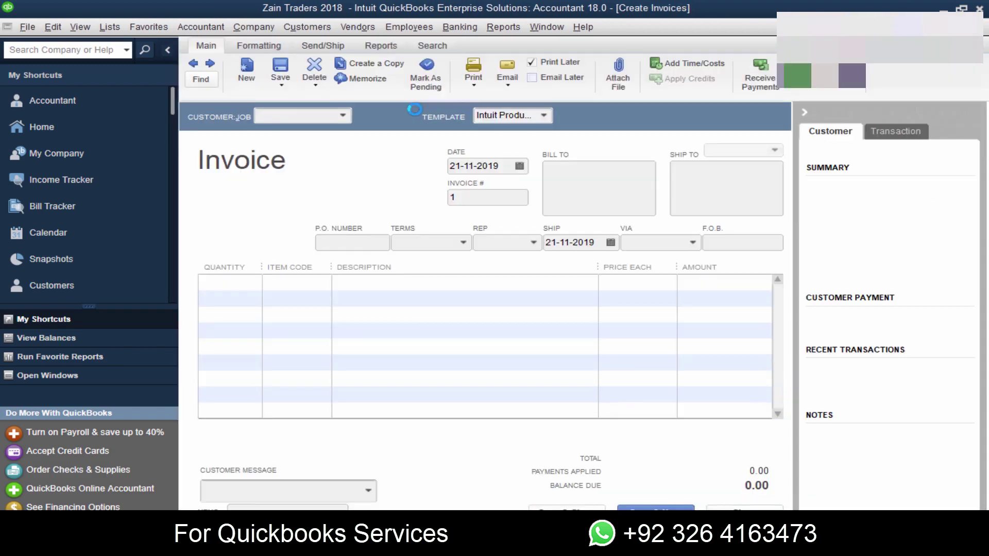
{"action": "left_click", "coordinate": [313, 70]}
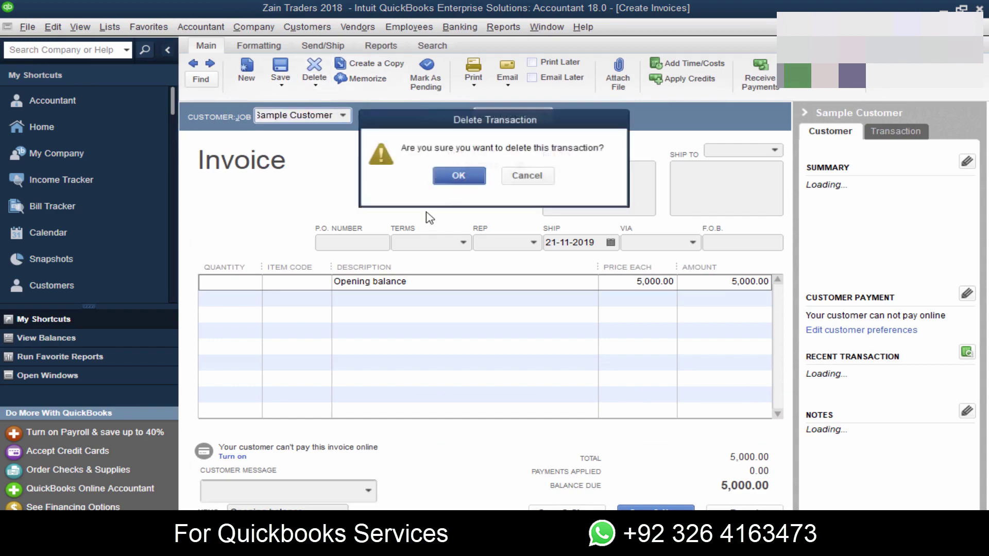
{"action": "left_click", "coordinate": [459, 175]}
{"action": "left_click", "coordinate": [985, 28]}
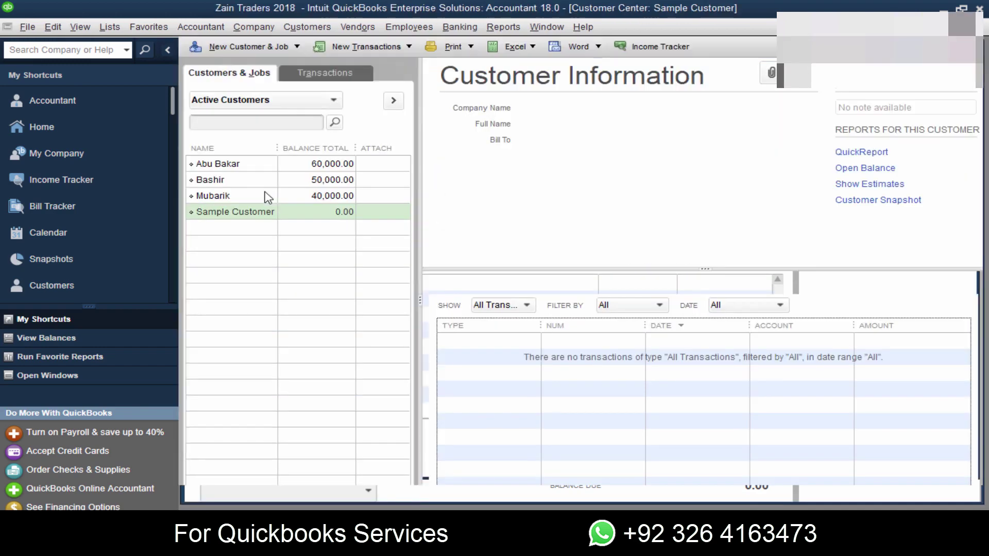
Delete Sample Customer from the list, then view another customer's transactions
{"action": "right_click", "coordinate": [264, 212]}
{"action": "left_click", "coordinate": [309, 208]}
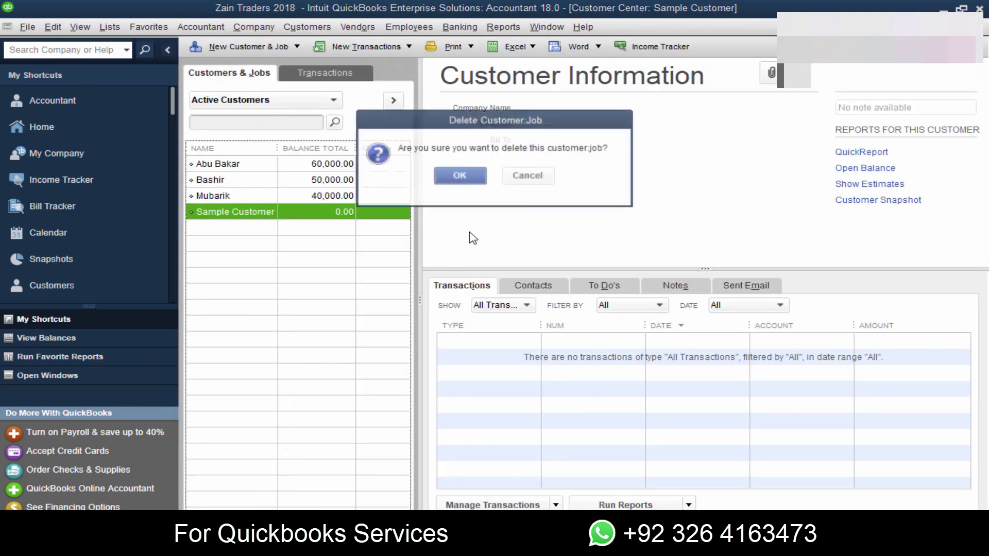
{"action": "left_click", "coordinate": [458, 173]}
{"action": "left_click", "coordinate": [255, 166]}
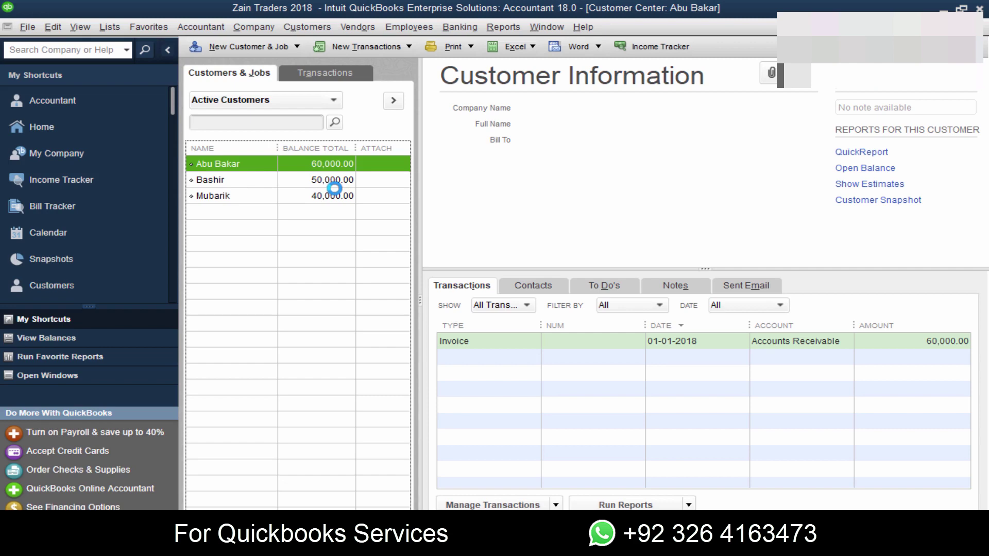
Close the open invoice, recording its changes
{"action": "left_click", "coordinate": [550, 506]}
{"action": "key", "text": "Escape"}
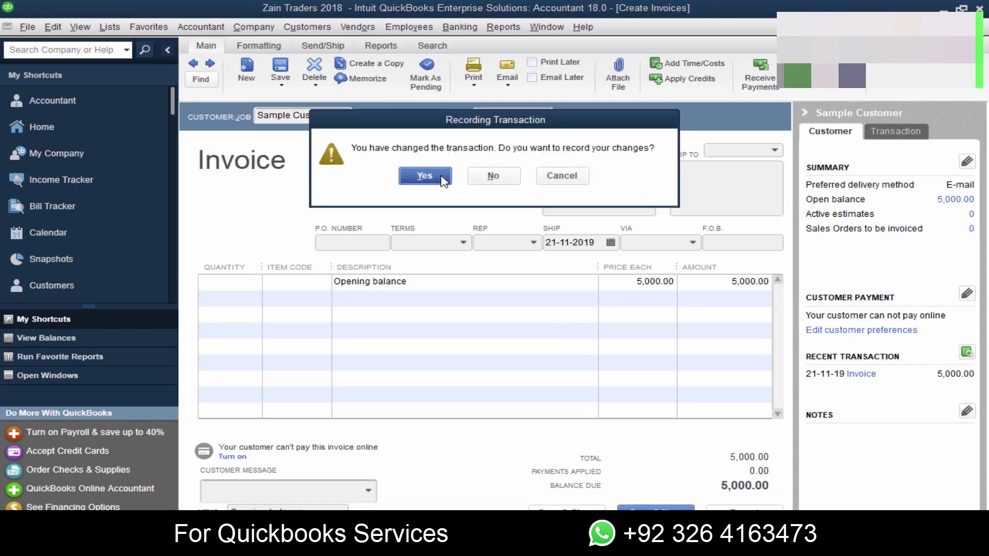
{"action": "left_click", "coordinate": [425, 175]}
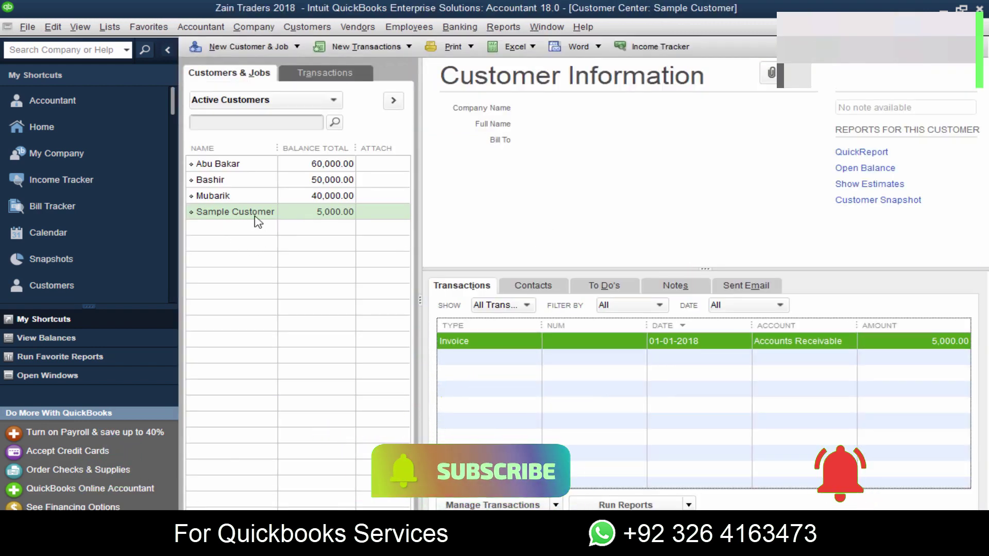
Delete Sample Customer's 5,000.00 invoice with Ctrl+D
{"action": "double_click", "coordinate": [519, 344]}
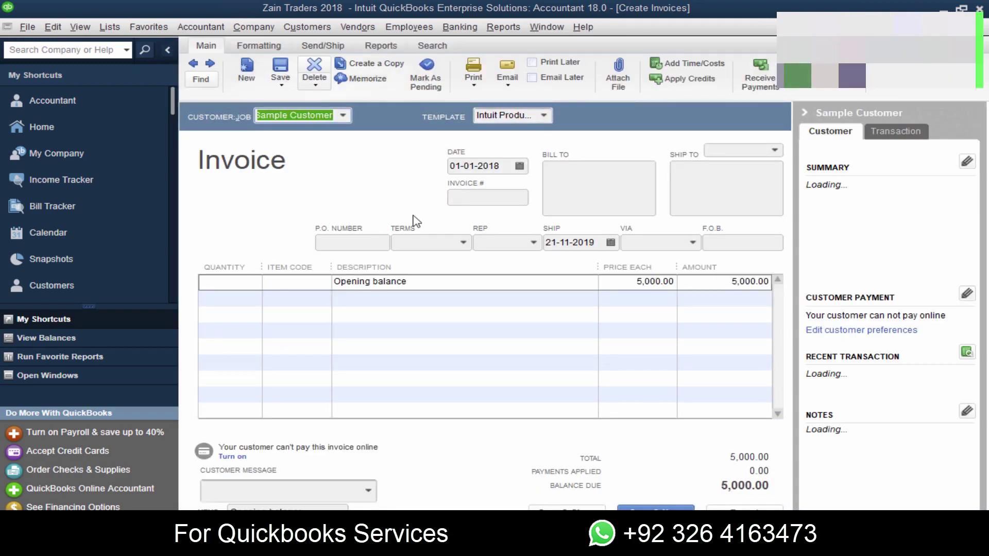
{"action": "key", "text": "ctrl+d"}
{"action": "key", "text": "Return"}
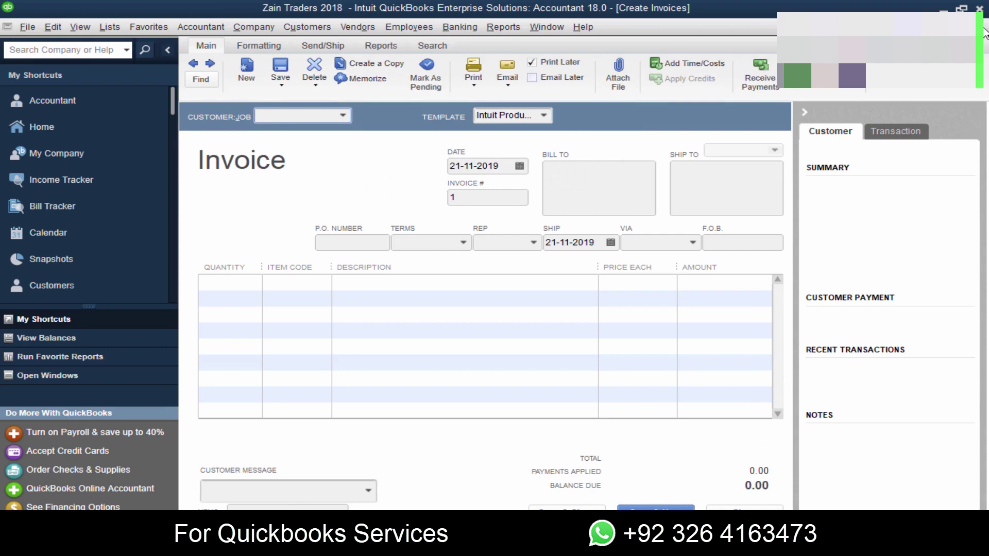